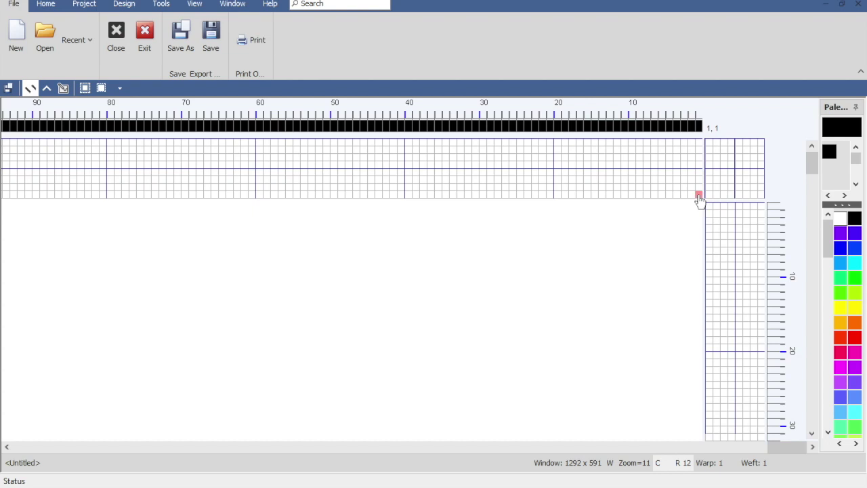
text(23232)
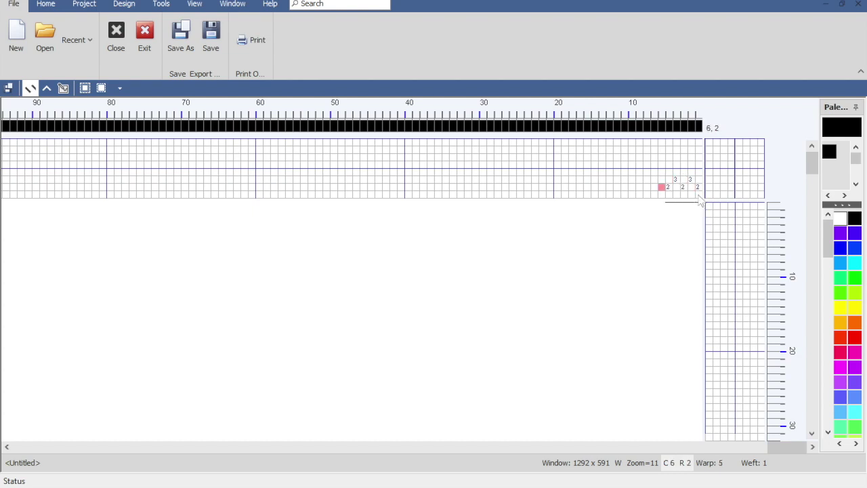
text(1414125252161612727218181)
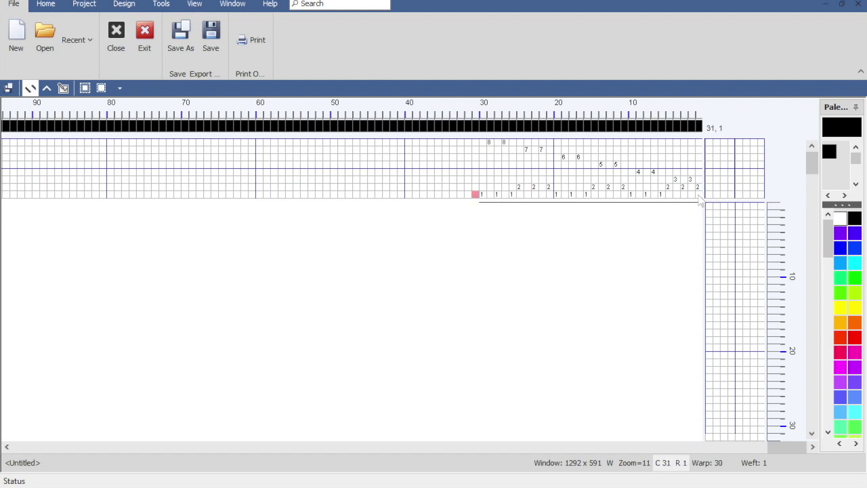
text(2112)
Turn on Section Marker and mark ends 1–5 as the first threading section.
click(126, 7)
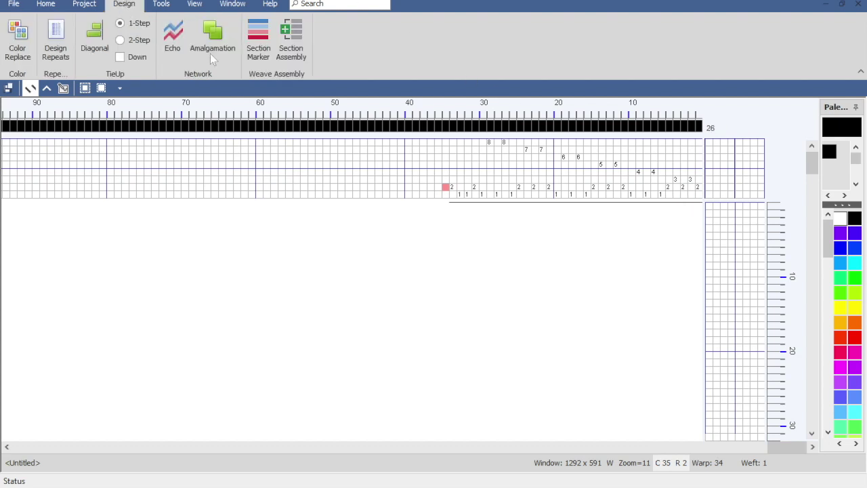
click(258, 42)
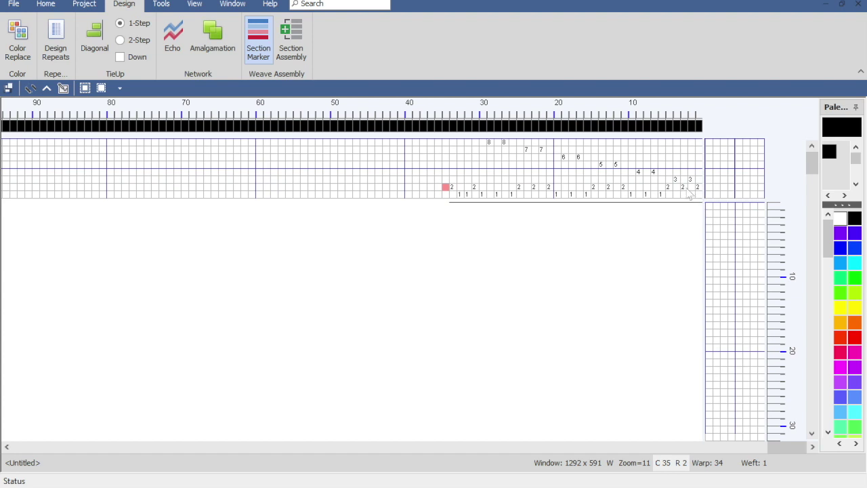
mouse_move(700, 198)
mouse_down()
mouse_move(671, 190)
mouse_move(482, 201)
mouse_up()
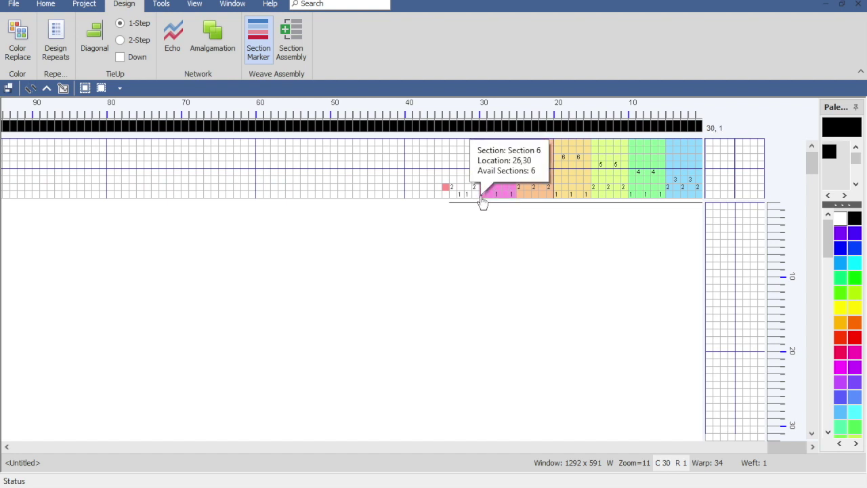
Mark ends 31–32, delete Section 8, mark ends 33–34, and list the sections.
drag(479, 203, 446, 194)
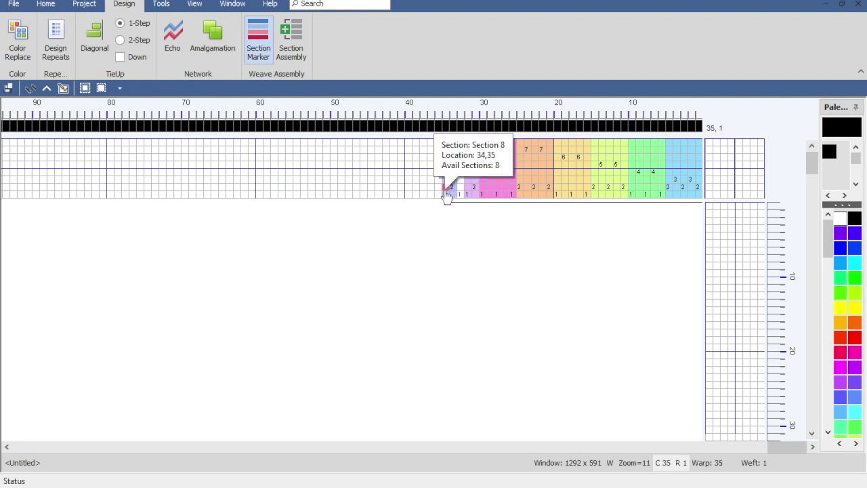
double_click(449, 194)
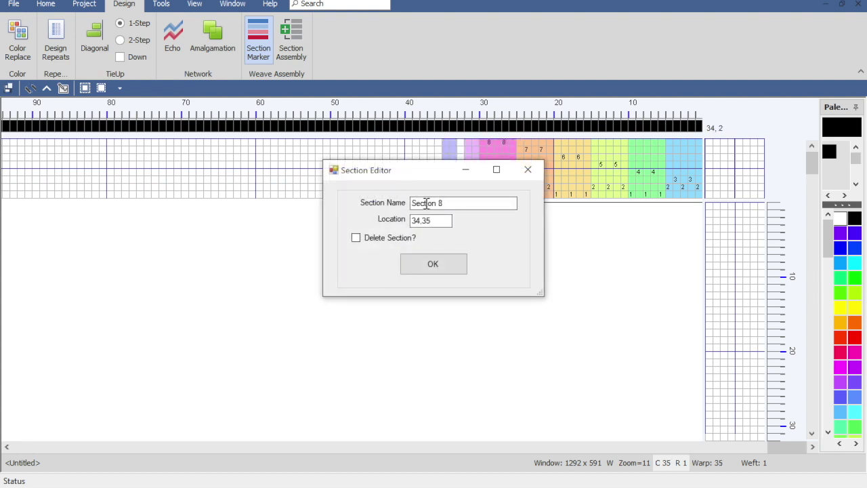
click(356, 238)
click(431, 265)
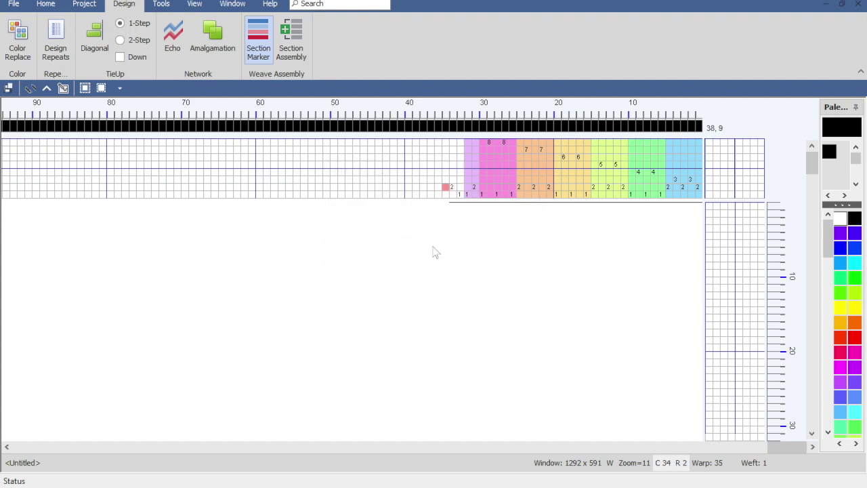
drag(463, 198, 452, 201)
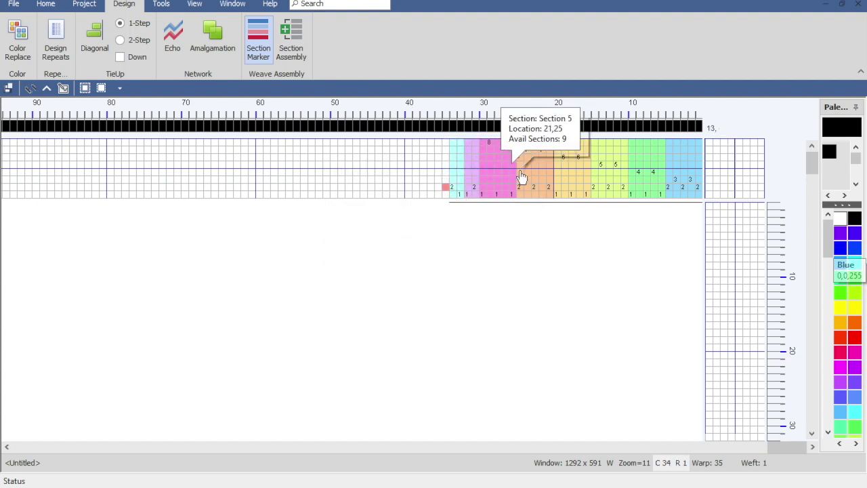
click(291, 42)
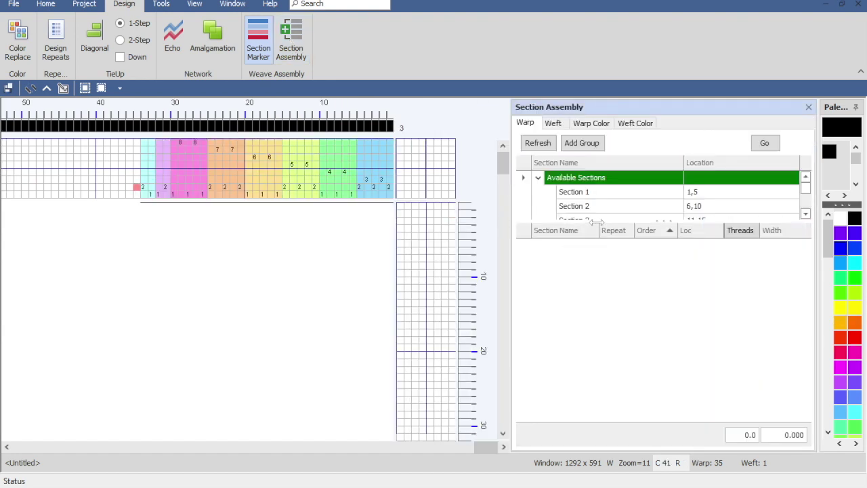
Enlarge the section list and rename Section 1 to A and Section 2 to B.
drag(600, 221, 592, 330)
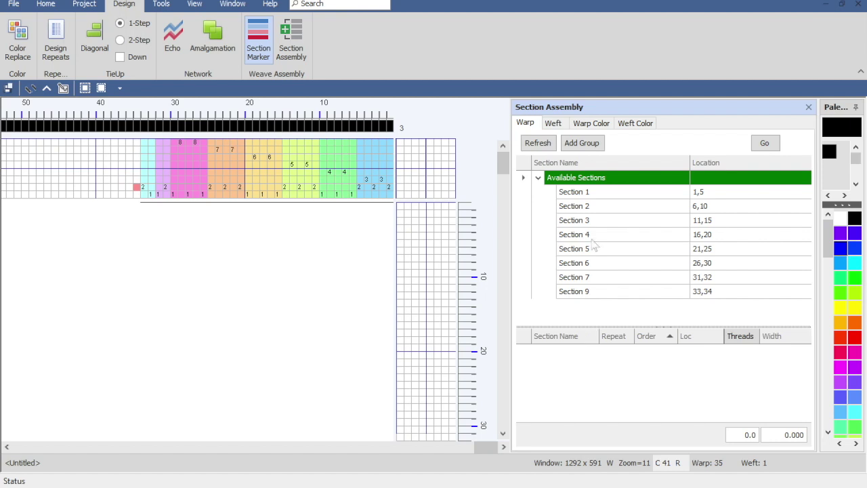
click(601, 195)
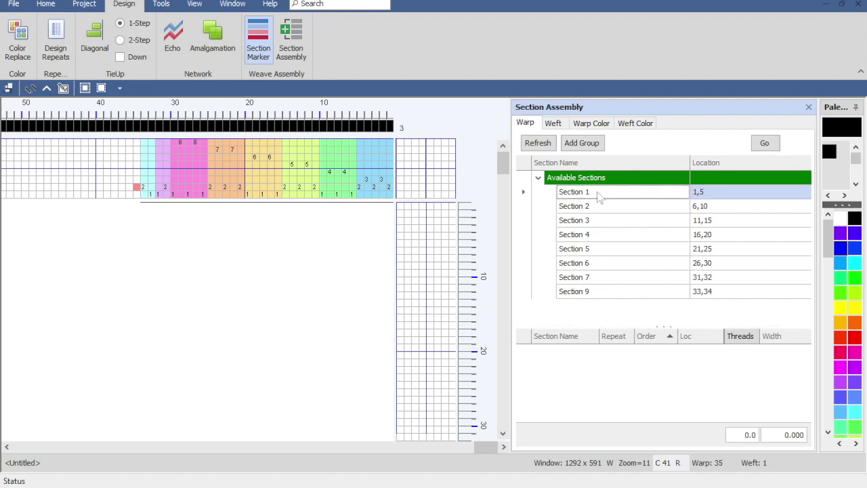
double_click(597, 196)
drag(459, 203, 349, 200)
text(A)
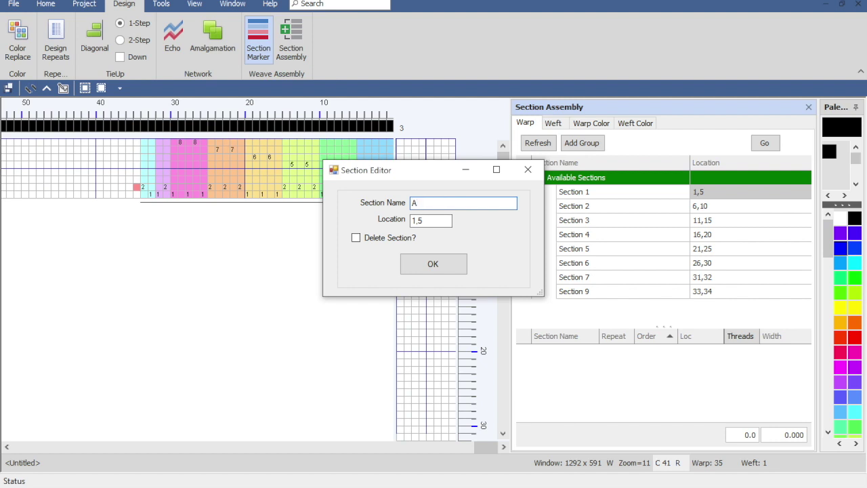
click(433, 264)
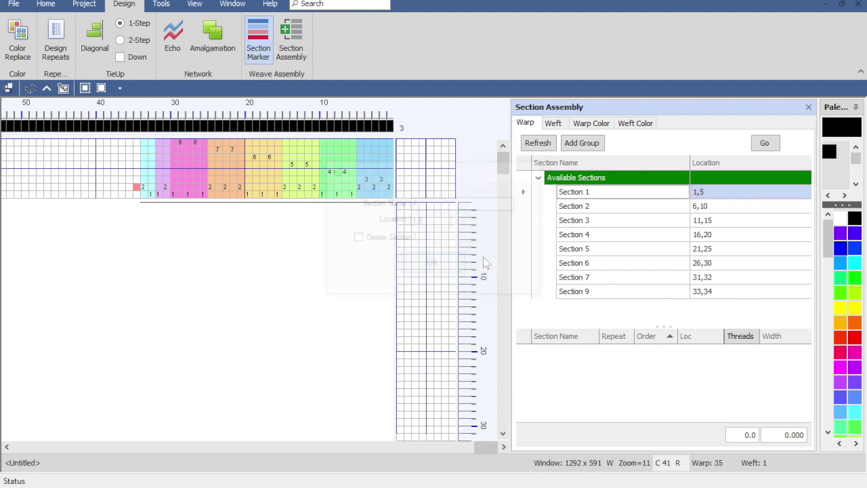
double_click(588, 210)
drag(490, 203, 271, 212)
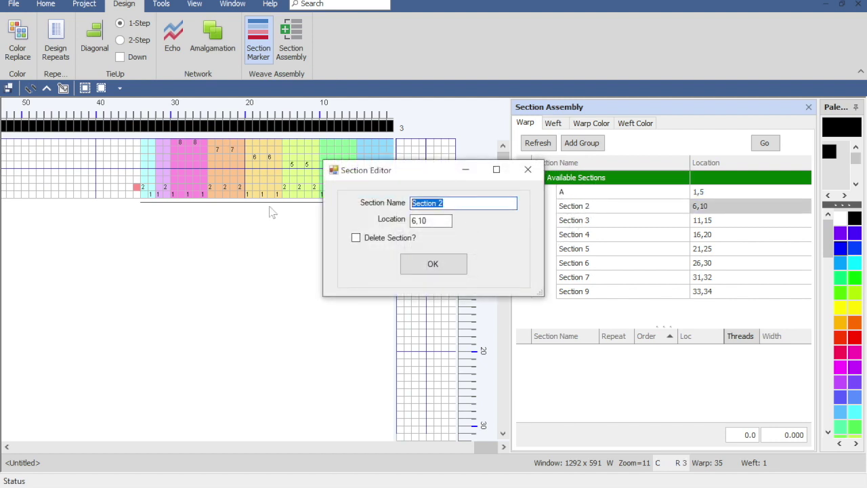
text(B)
click(433, 263)
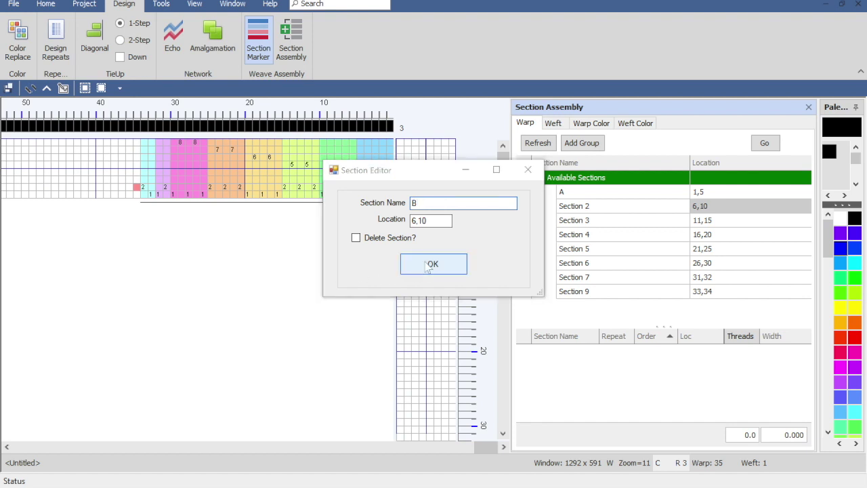
Rename Sections 3, 4 and 5 to C, D and E.
double_click(577, 220)
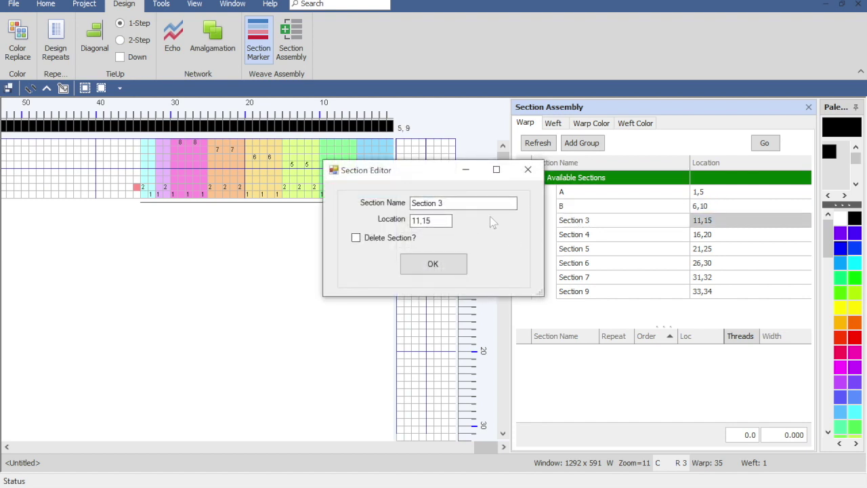
drag(474, 204, 341, 208)
text(C)
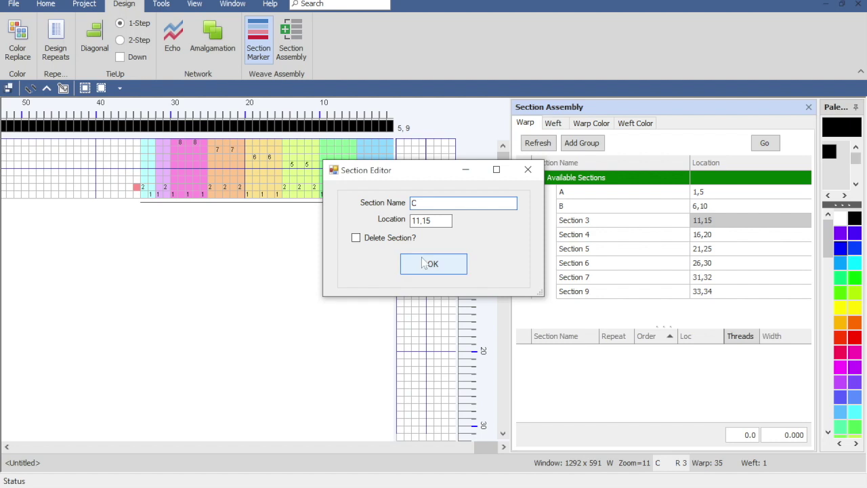
click(413, 264)
double_click(592, 237)
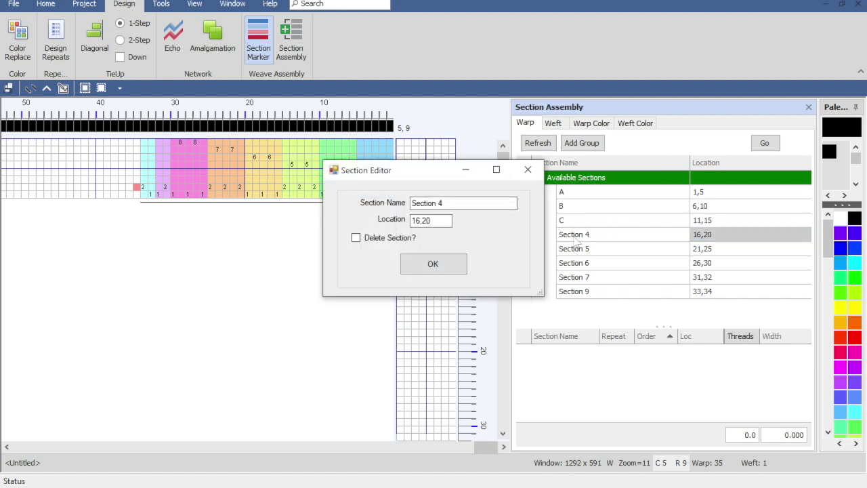
drag(451, 203, 341, 207)
text(D)
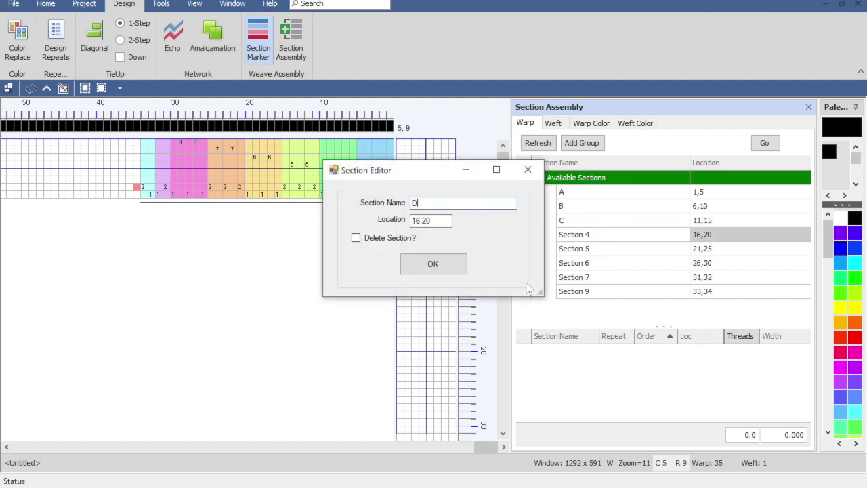
click(432, 266)
double_click(590, 251)
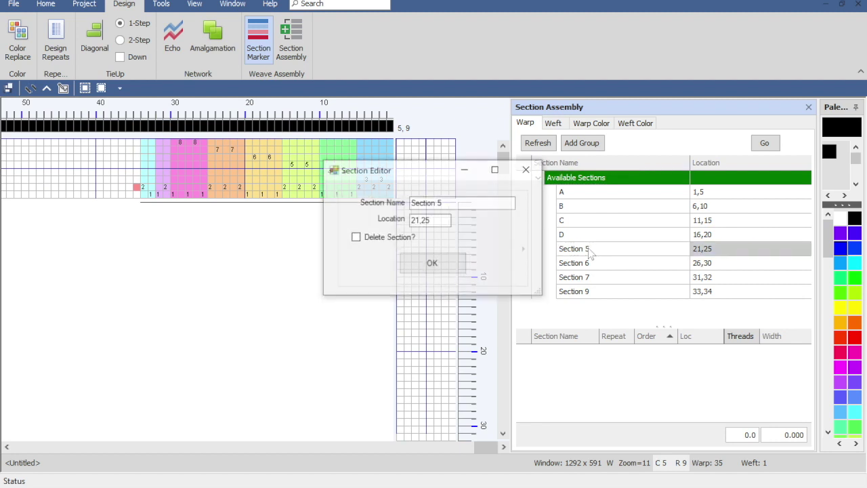
drag(463, 203, 363, 207)
text(E)
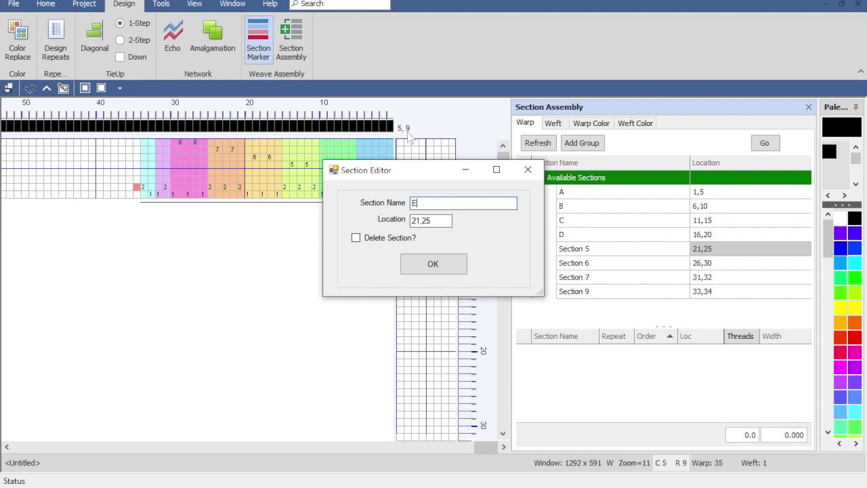
click(433, 264)
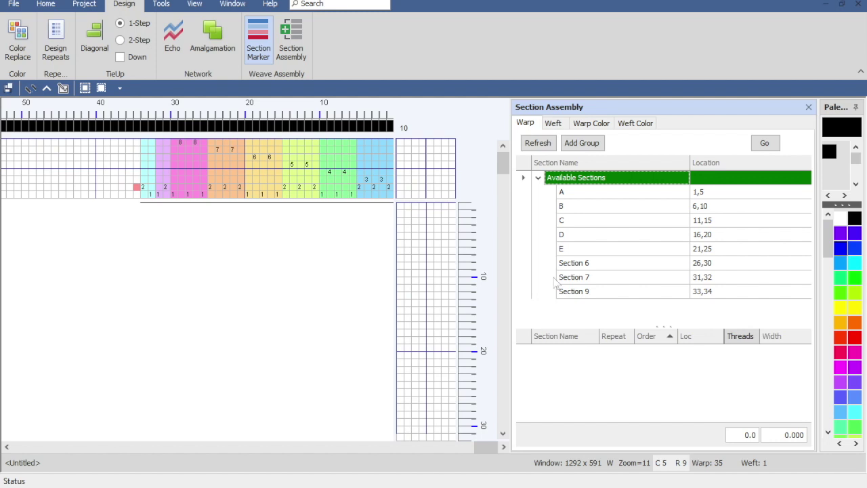
Rename the remaining sections to F, 'Plain 7' and Plain1-2, then close the panel.
double_click(573, 265)
drag(454, 203, 351, 208)
text(F)
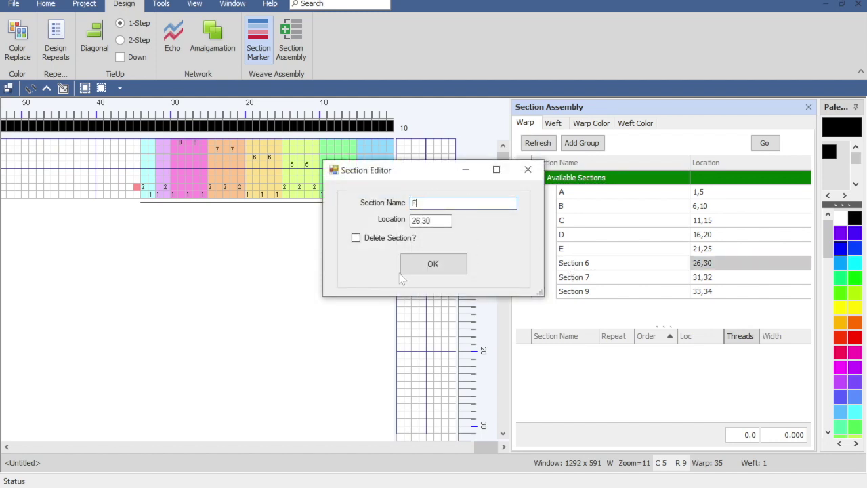
click(434, 264)
double_click(585, 281)
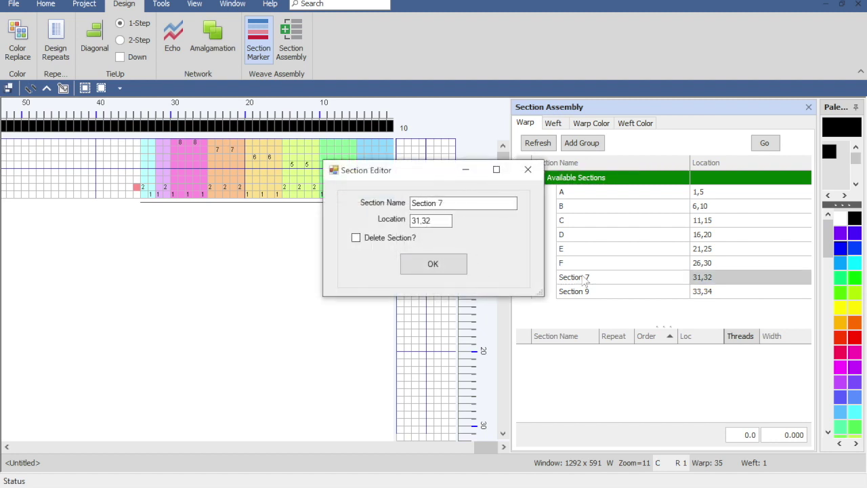
drag(457, 205, 386, 207)
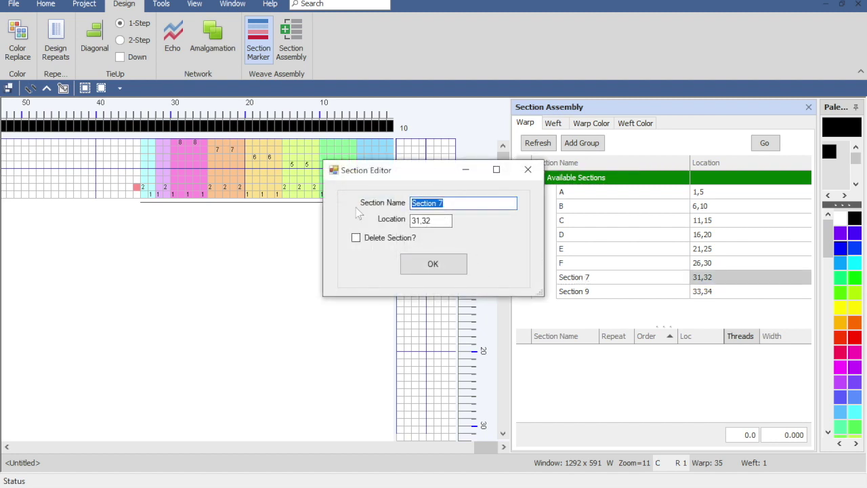
text(Plain)
text( 7)
click(437, 266)
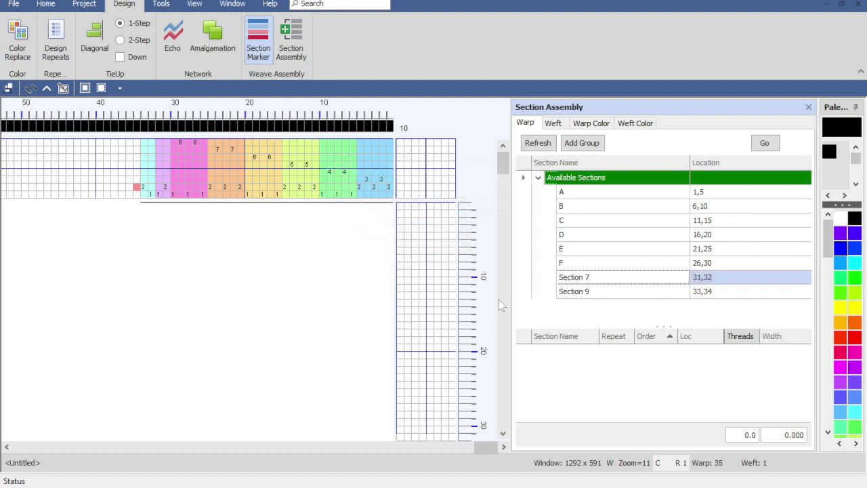
double_click(530, 294)
drag(445, 204, 411, 204)
text(Plain1-2)
click(417, 265)
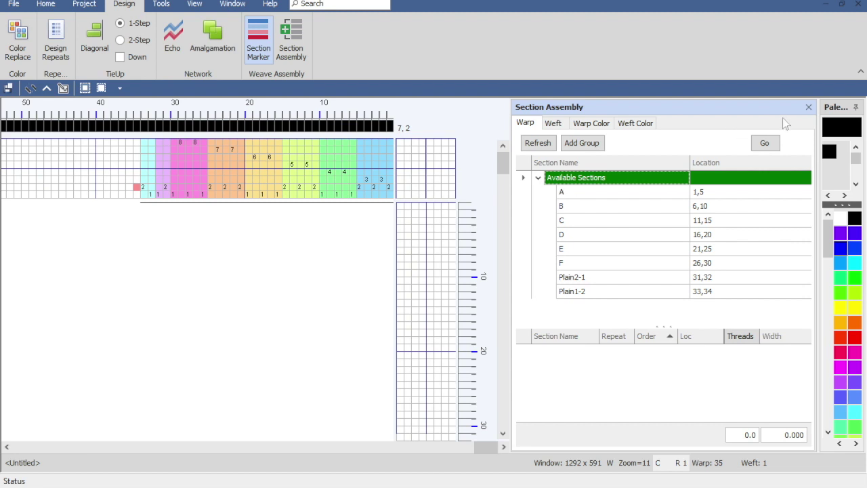
click(808, 108)
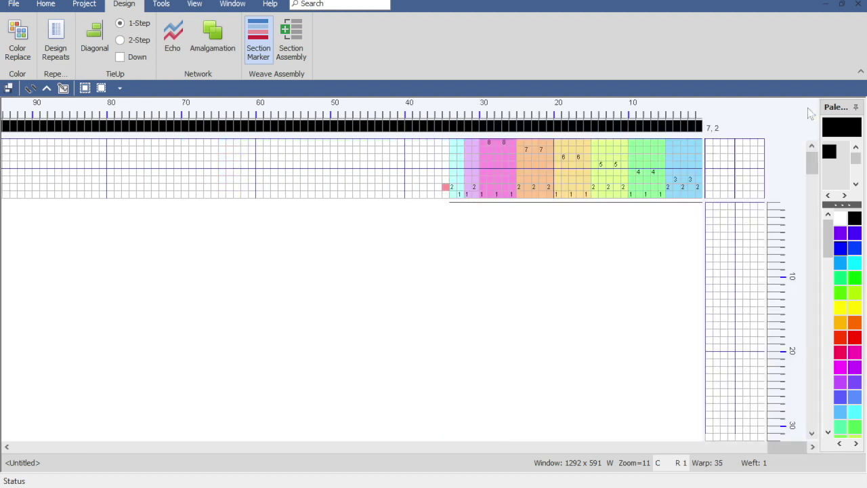
With the draw tool, enter tie-up shafts 3, 5, 8, then 7, 4, 2, then 8, 6, 3, 1 for the first treadles.
click(30, 89)
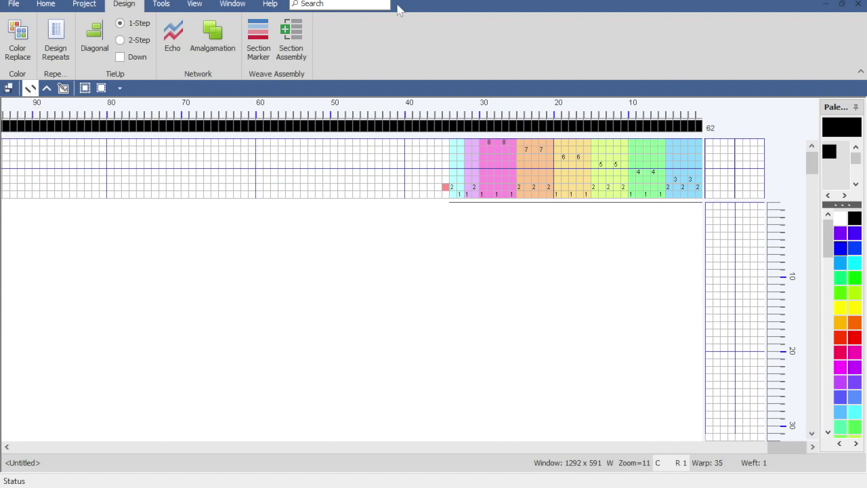
click(709, 187)
key(3)
key(5)
key(8)
key(7)
key(4)
key(2)
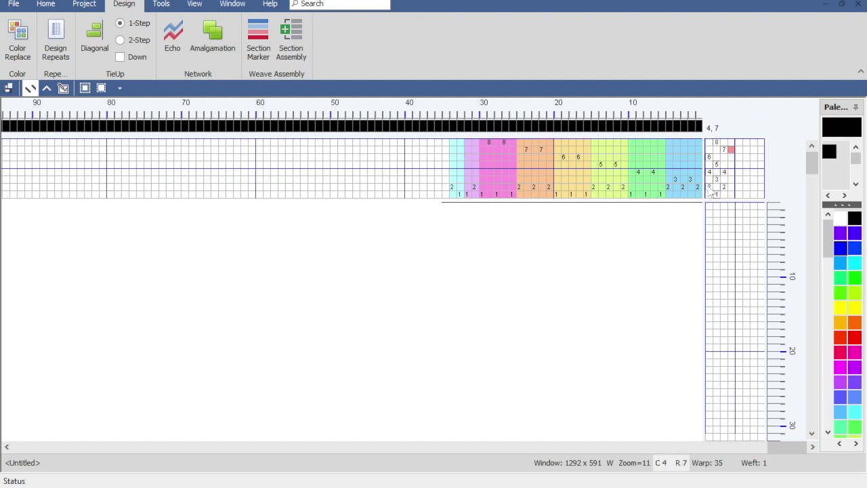
text(8631)
key(Return)
Enter the tie-up for the later treadles with shafts 7,5,2; 6,4,3,2,5,8; and 7,4,1.
text(752)
key(Return)
key(Down)
key(Down)
key(Down)
key(Down)
key(Down)
key(Right)
text(6432)
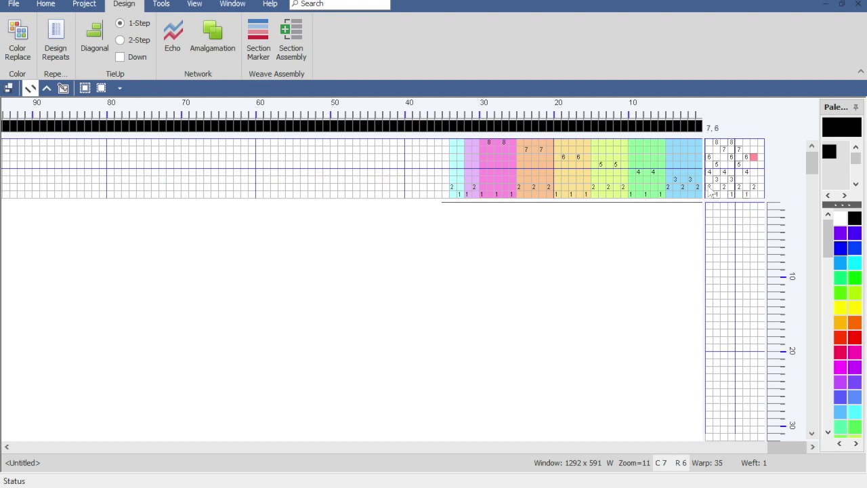
text(58)
key(Right)
text(741)
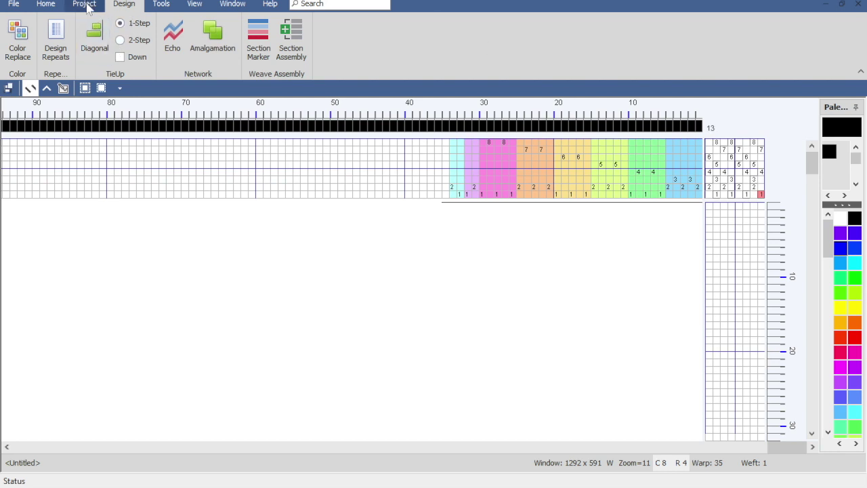
click(84, 5)
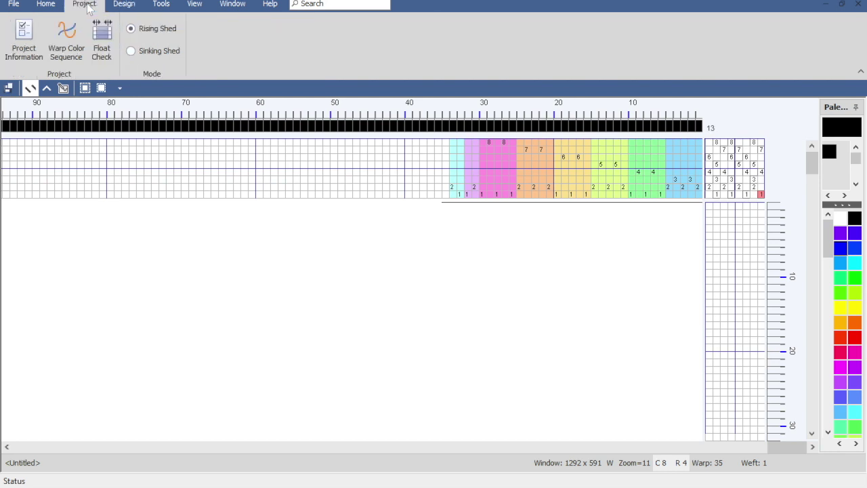
Raise Treadles to 10 in Project Information and apply it.
click(27, 41)
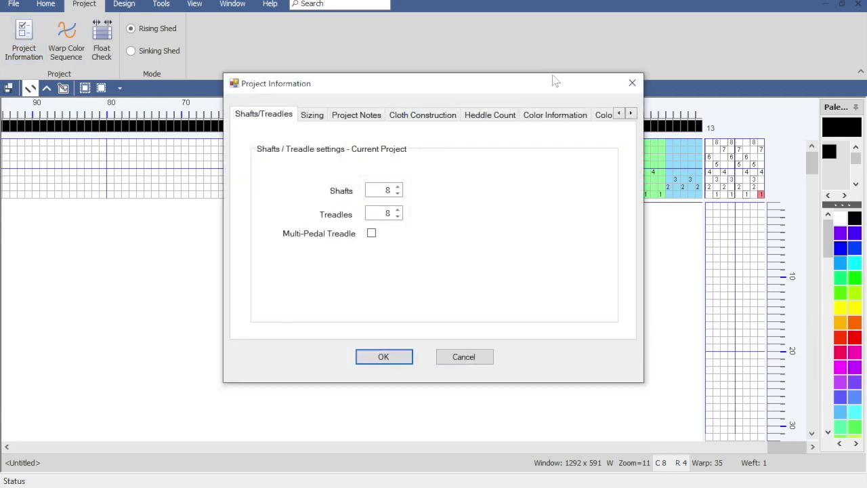
click(398, 210)
click(398, 210)
click(383, 358)
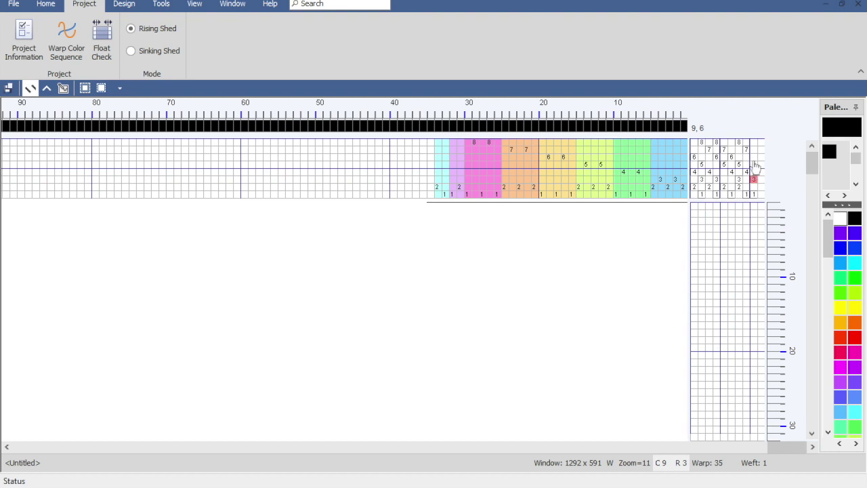
Mark tie-up cells for treadle 9 and shafts 2, 4, 6, 8 on treadle 10, then set pick 1 to treadle 1.
click(754, 149)
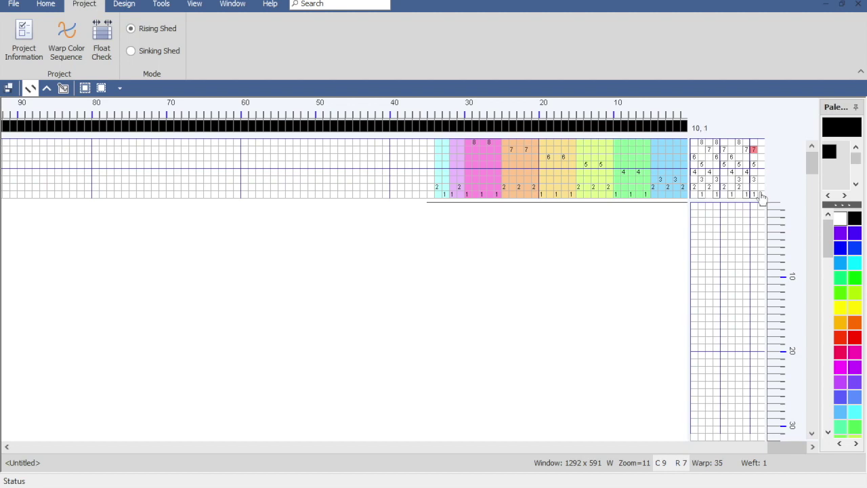
click(761, 186)
click(761, 171)
click(761, 156)
click(761, 142)
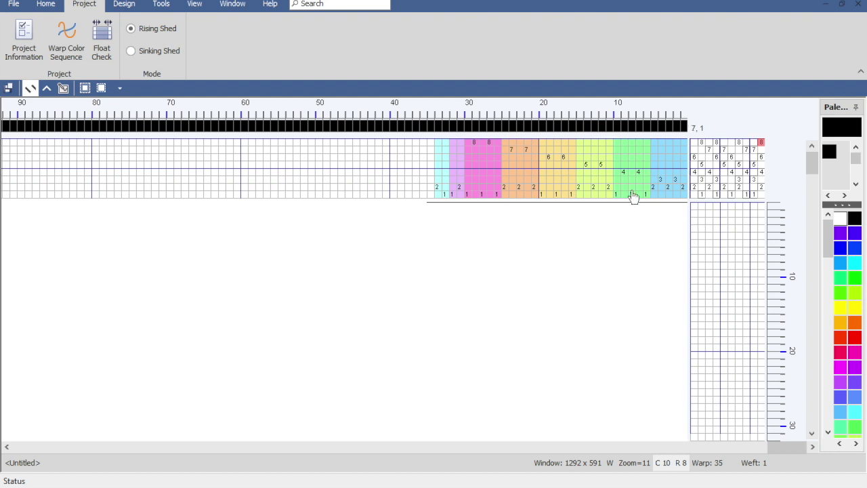
click(695, 206)
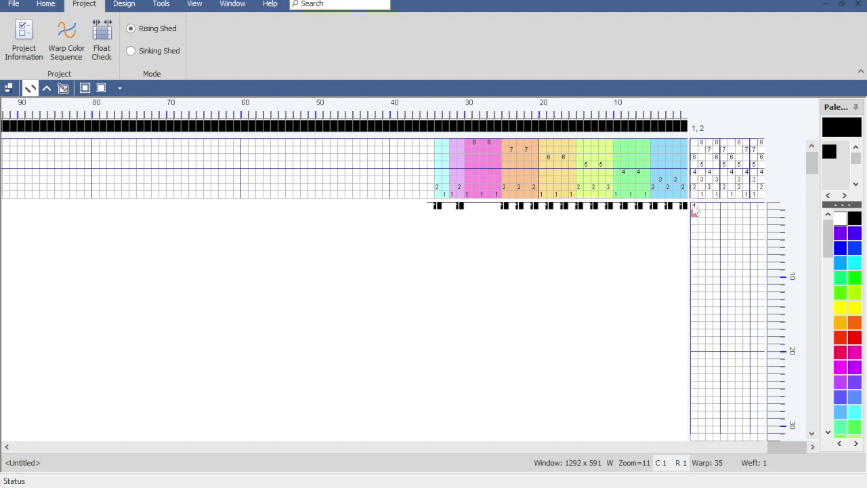
Enter the treadling 9,1,9,1,2,0,2,0,3,9… through 40 picks and check the last rows.
text(9191)
click(702, 243)
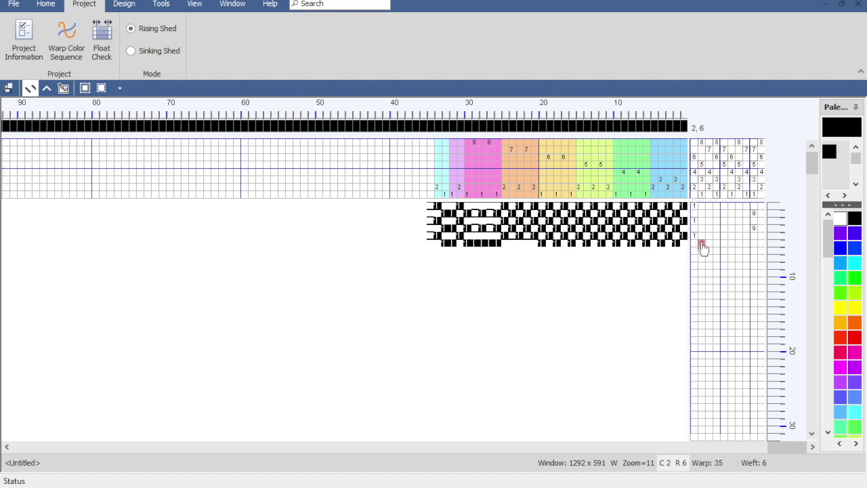
text(020)
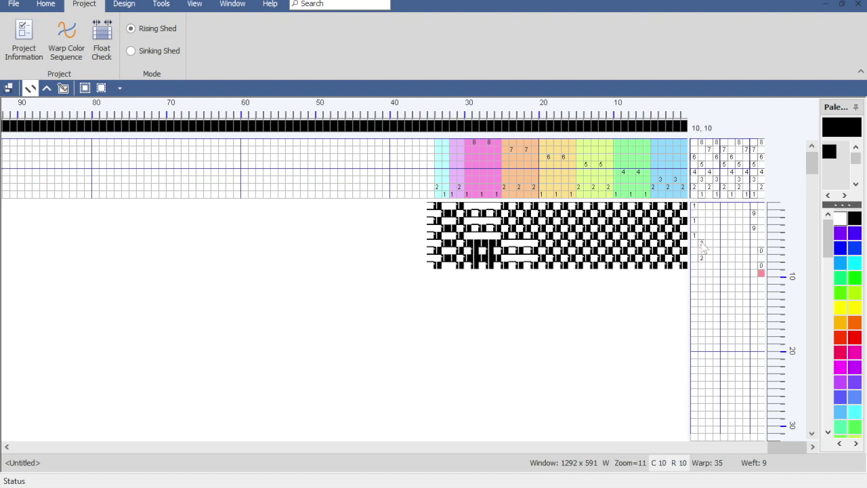
text(239393)
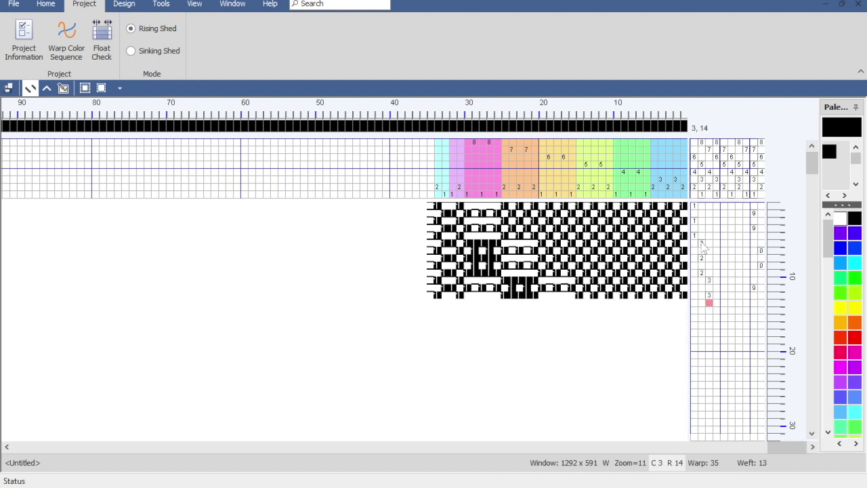
text(4040459)
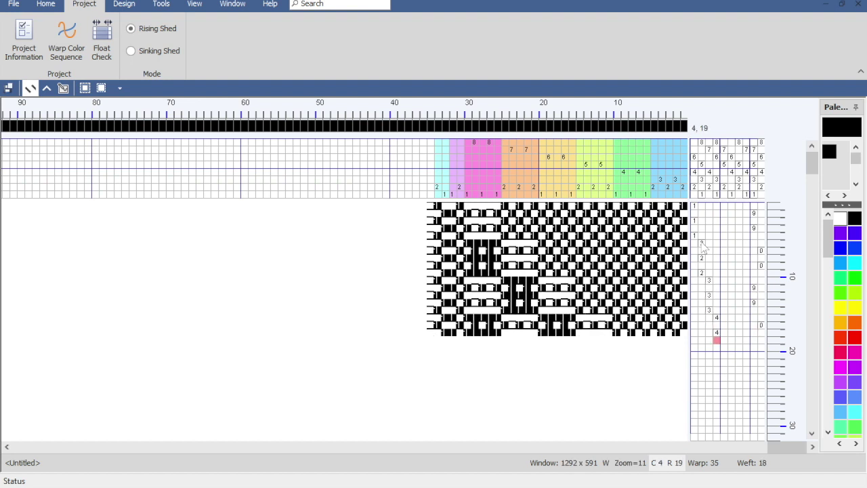
text(59560606)
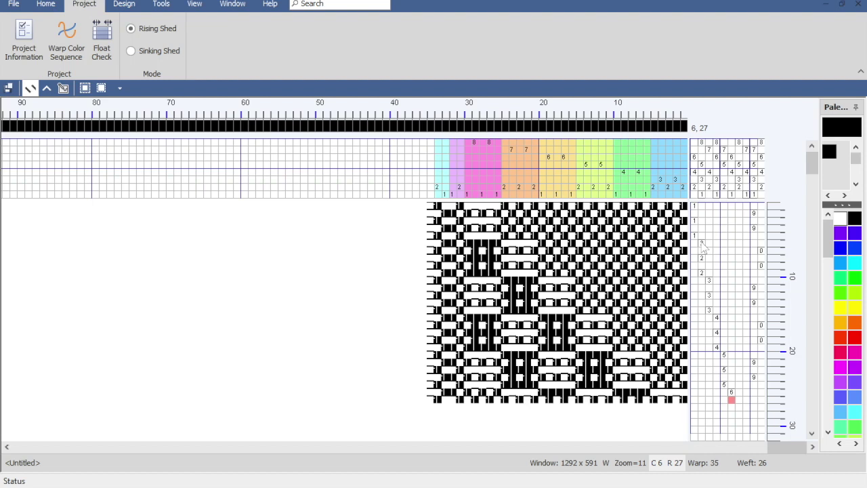
text(79797)
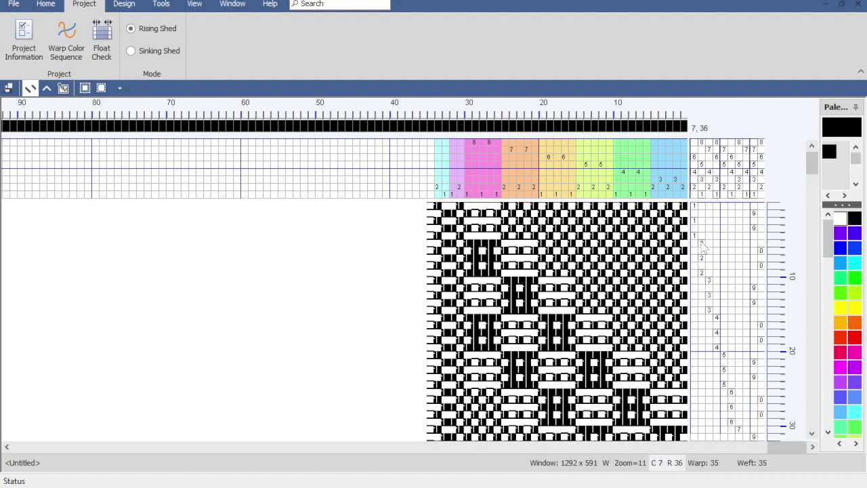
text(80808)
click(813, 432)
click(813, 432)
click(813, 432)
click(813, 433)
click(812, 433)
click(813, 433)
click(812, 432)
click(813, 432)
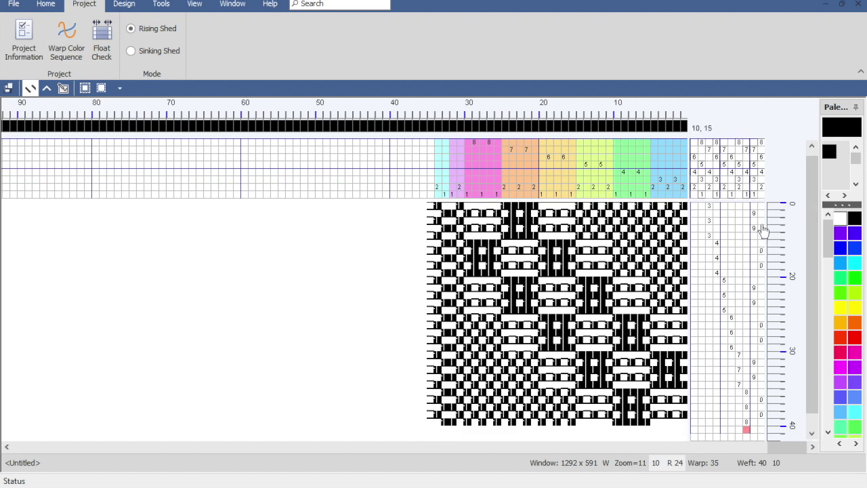